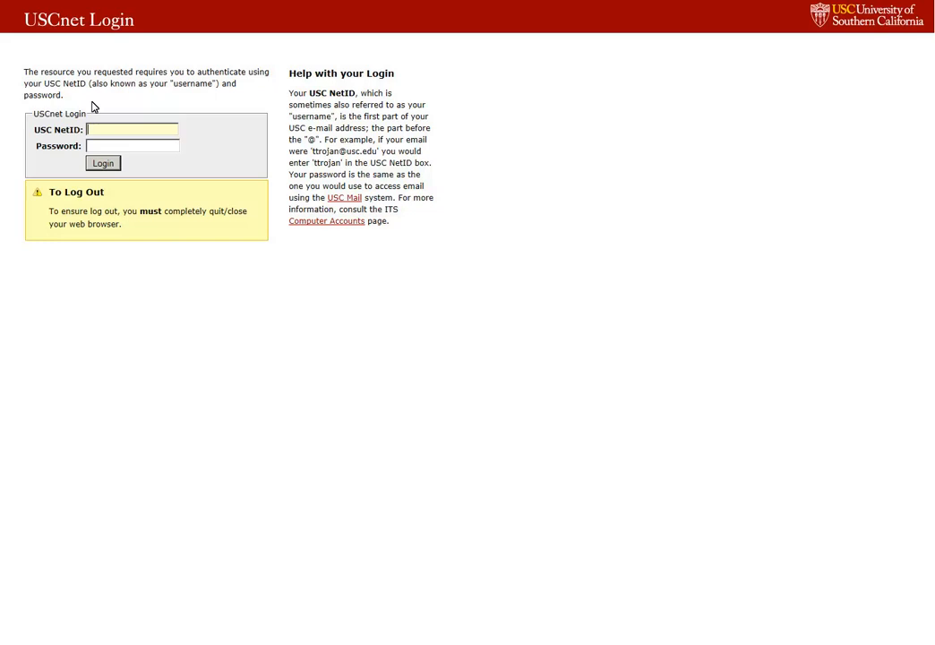
Sign in with the USC NetID and account password and open the Effort Certification Dashboard.
left_click(145, 150)
type("●●●●●●●●●●")
left_click(103, 163)
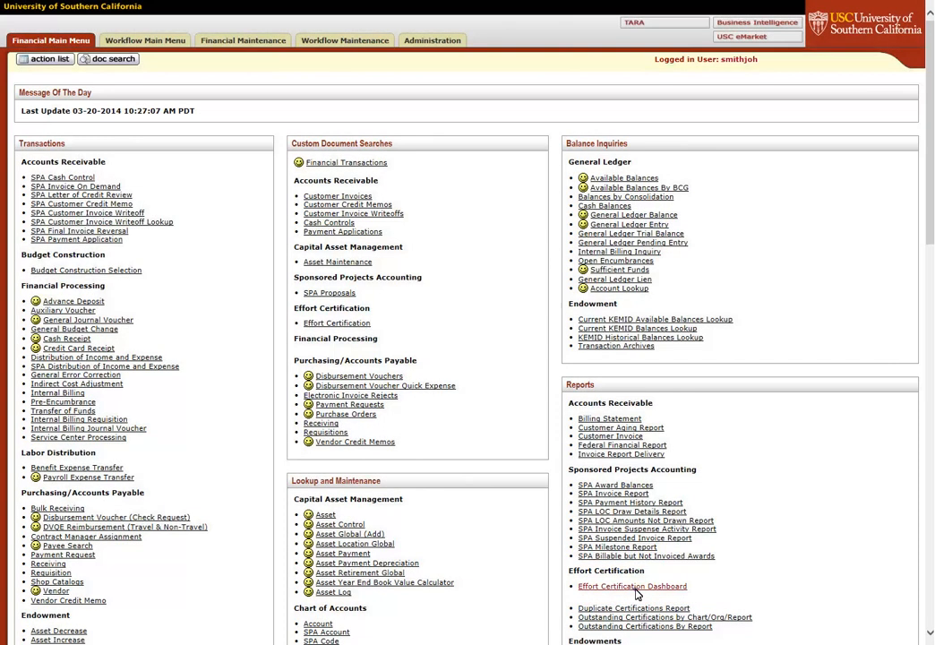
left_click(632, 586)
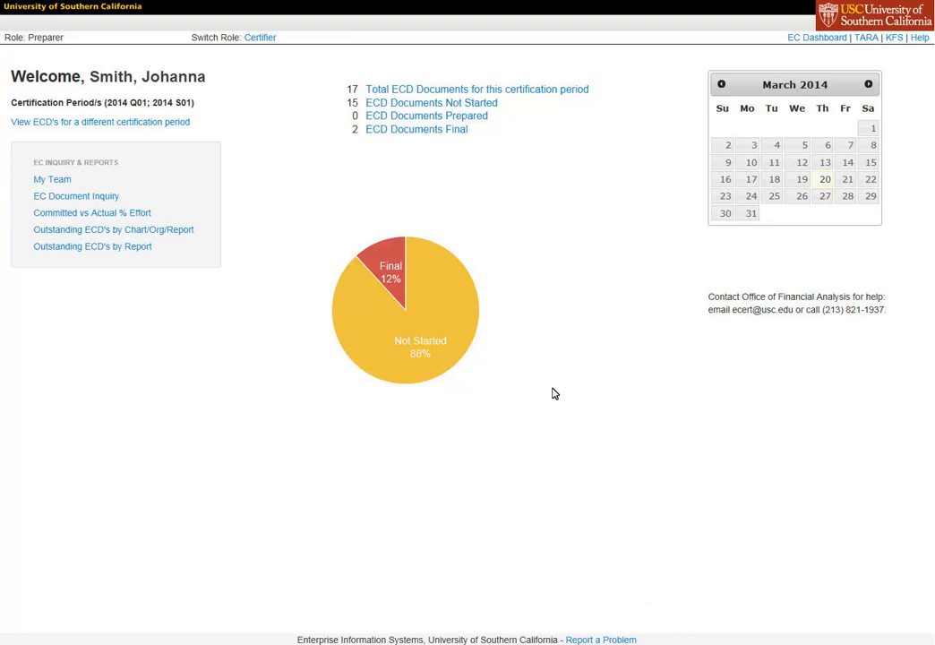
Open the not-started effort certification document of the certifier in the Dornsife Dean's Office department of Dornsife College.
left_click(436, 104)
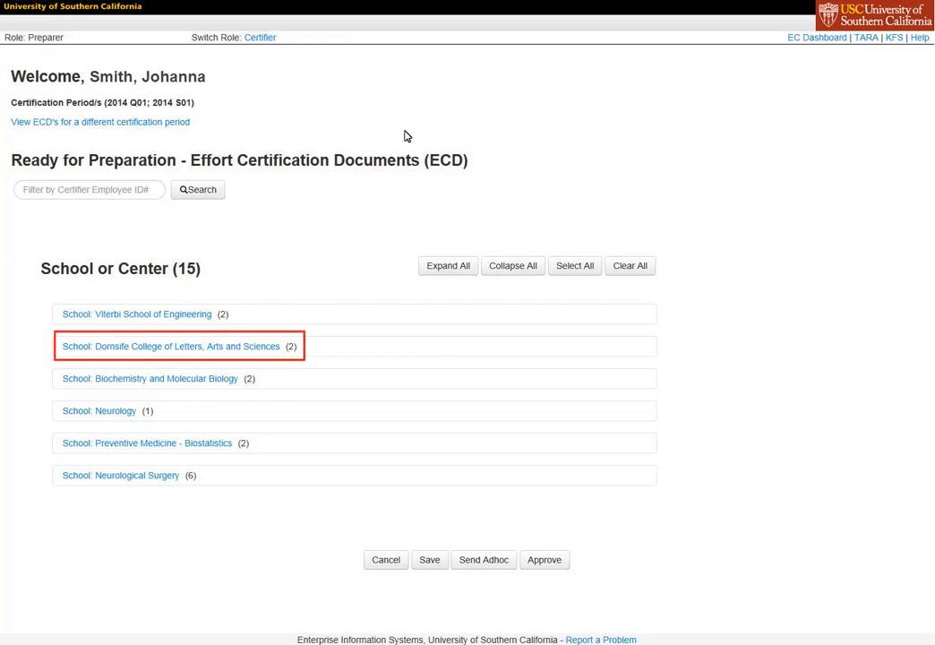
left_click(160, 352)
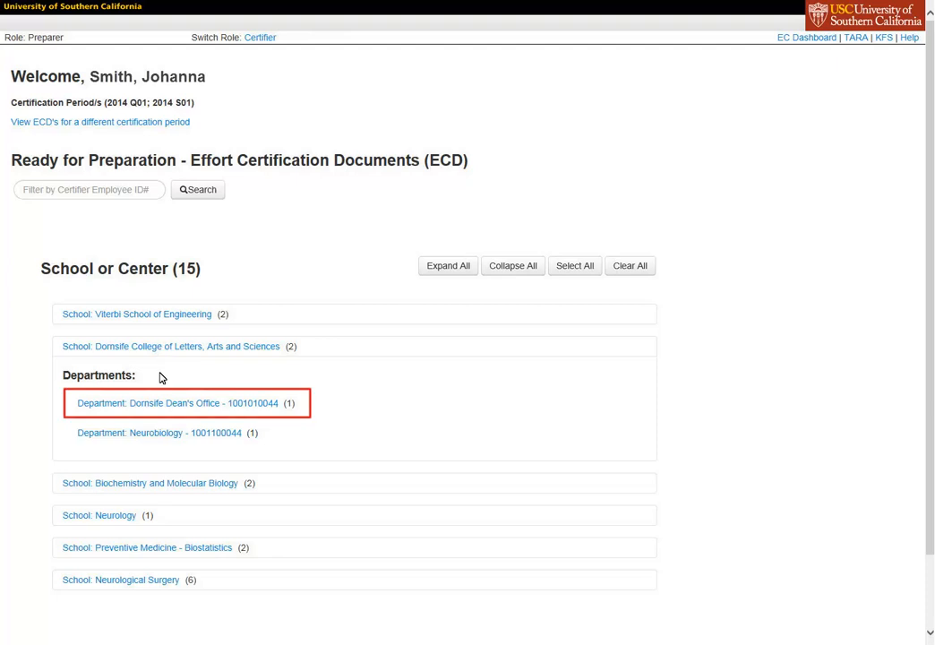
left_click(163, 404)
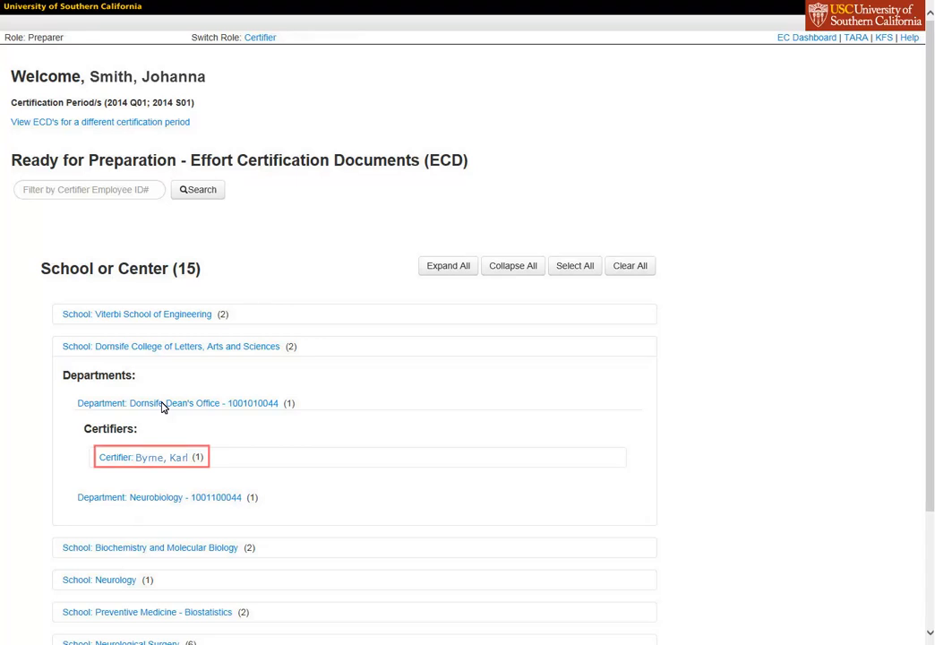
left_click(155, 464)
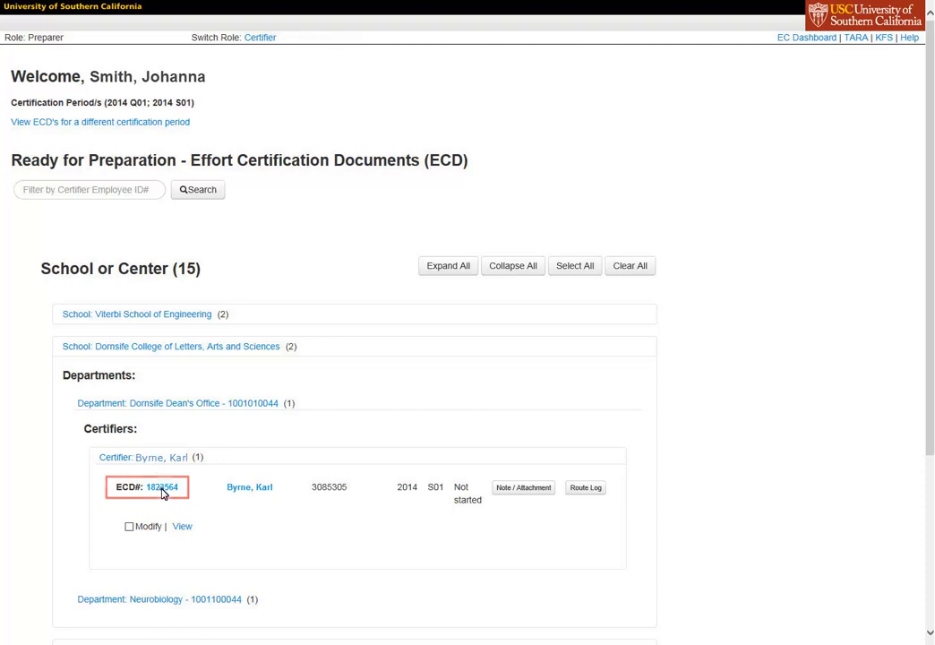
left_click(162, 489)
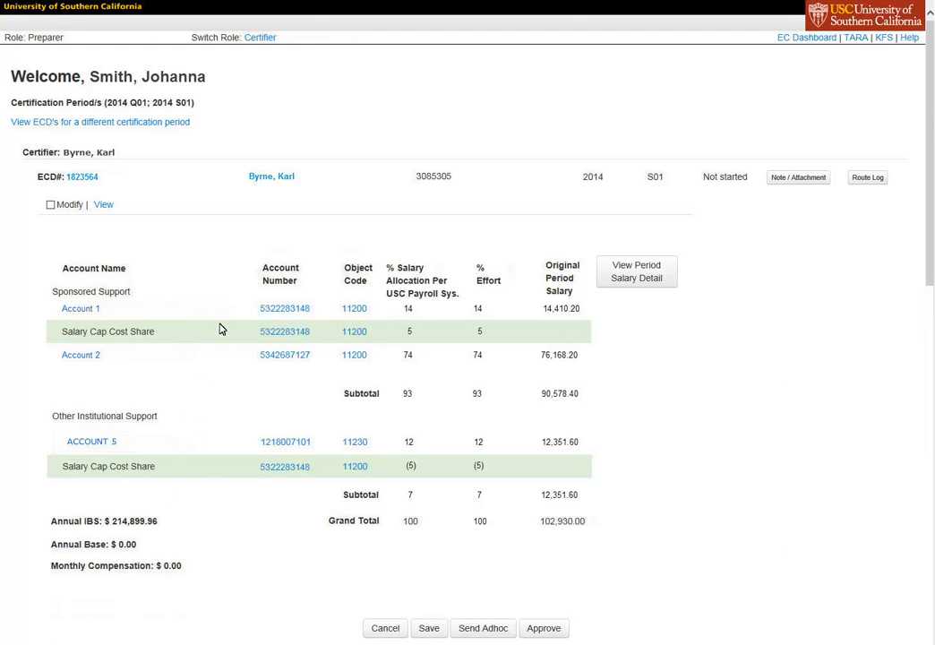
View the employee's details and the period salary detail for this certification document.
left_click(273, 177)
left_click(637, 276)
Review the Action Requested options for an ad hoc person request and leave the form without sending anything.
left_click(491, 628)
left_click(135, 196)
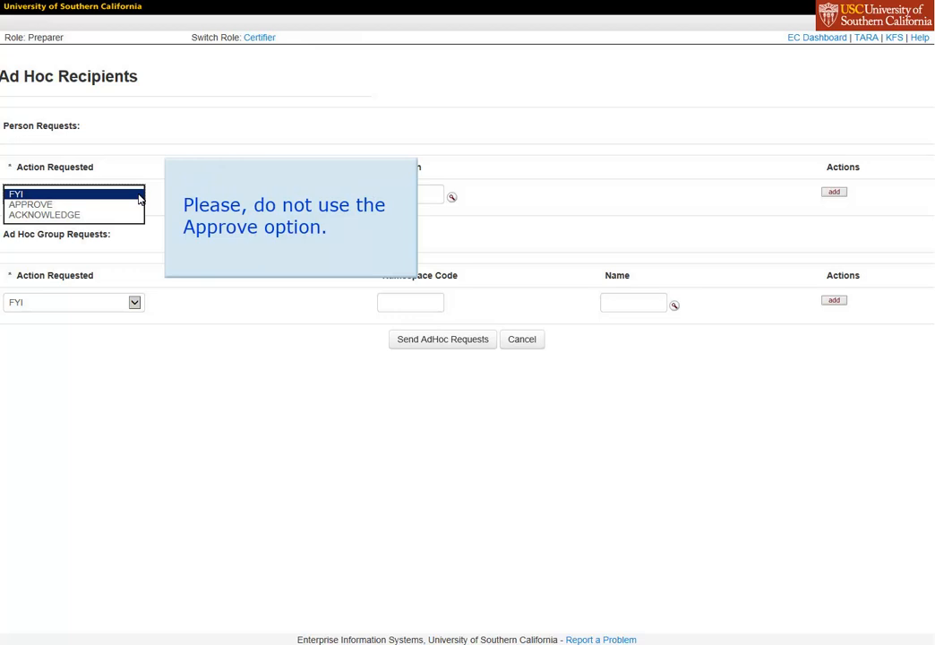
left_click(139, 198)
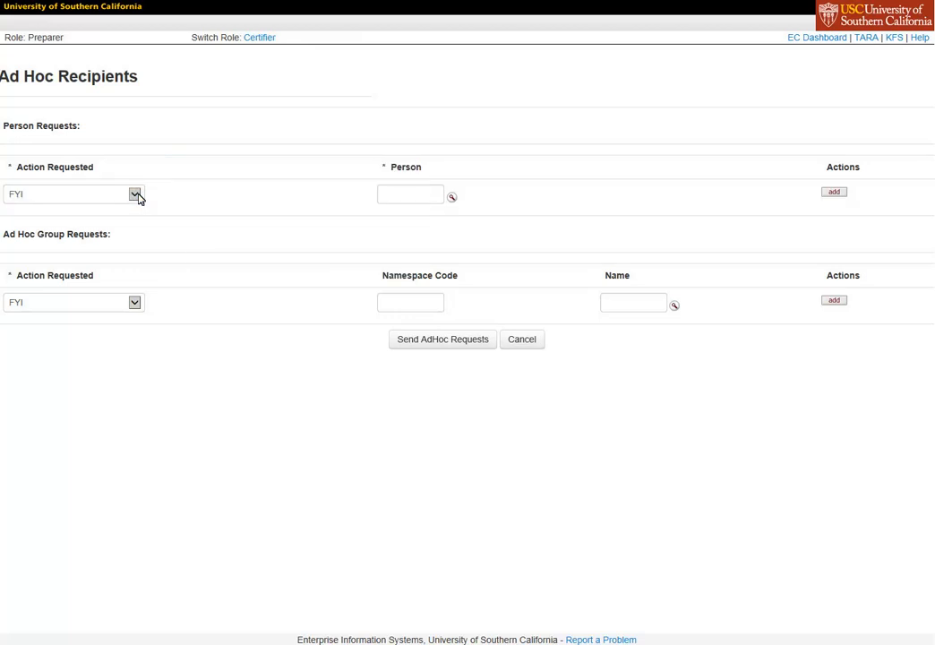
left_click(139, 199)
left_click(522, 340)
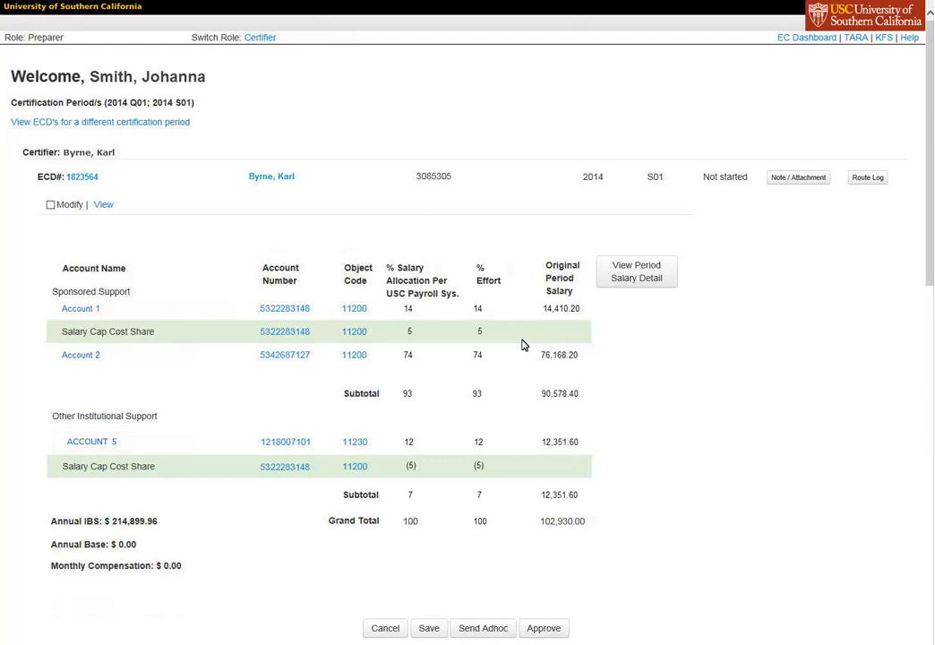
Approve the effort certification document and return to the EC Dashboard.
left_click(544, 628)
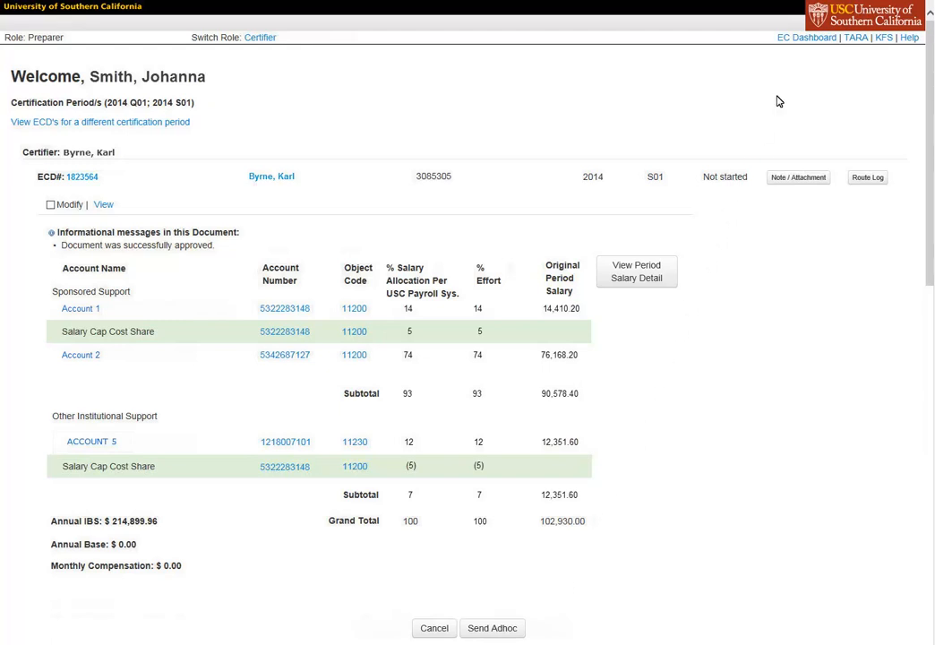
left_click(802, 40)
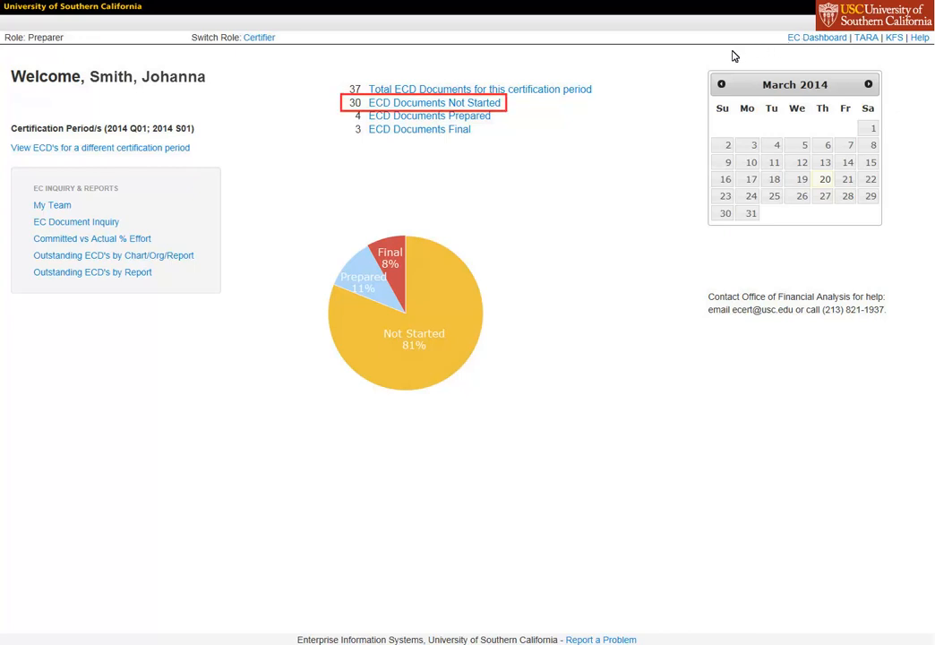
Open a not-started certification document listed under the first certifier in Dornsife College's Molecular Biology department.
left_click(430, 104)
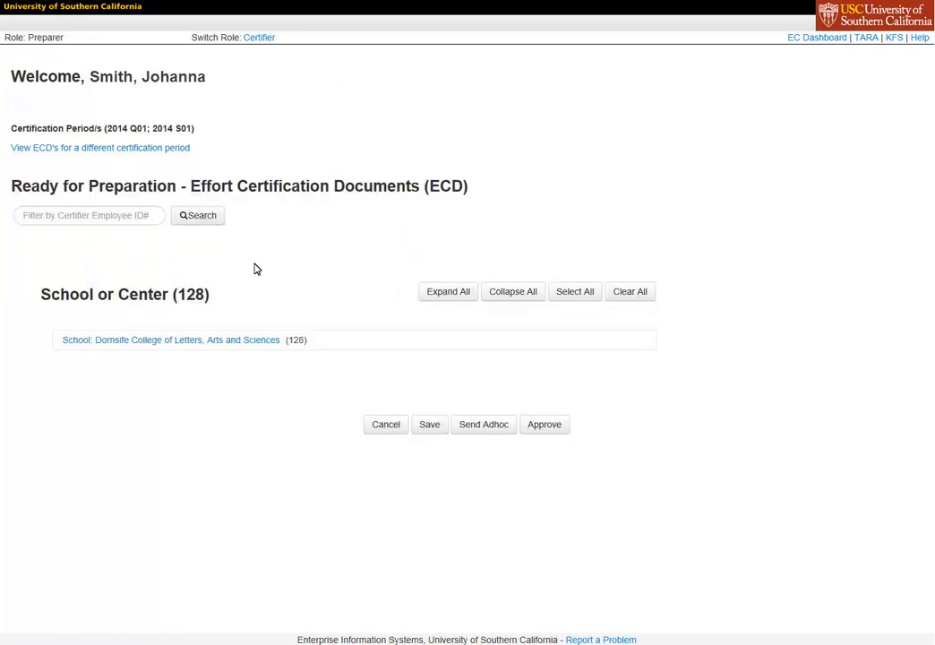
left_click(167, 342)
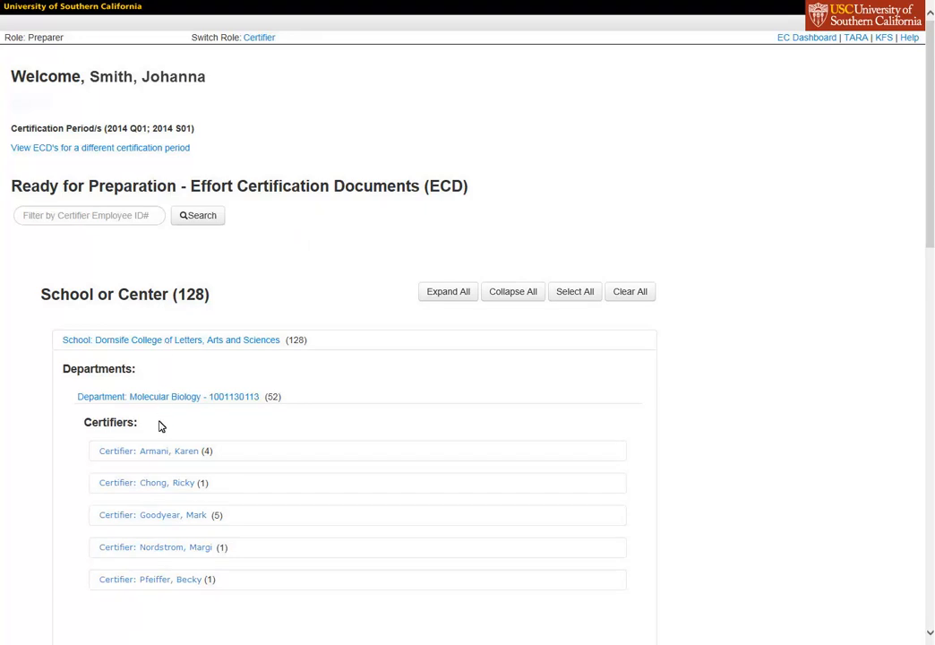
left_click(157, 455)
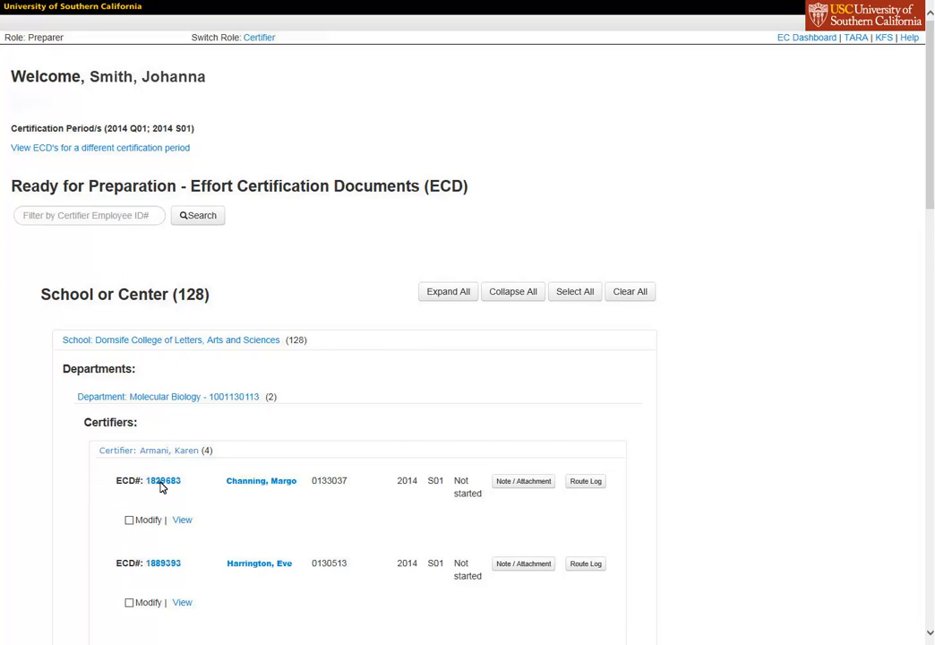
left_click(161, 484)
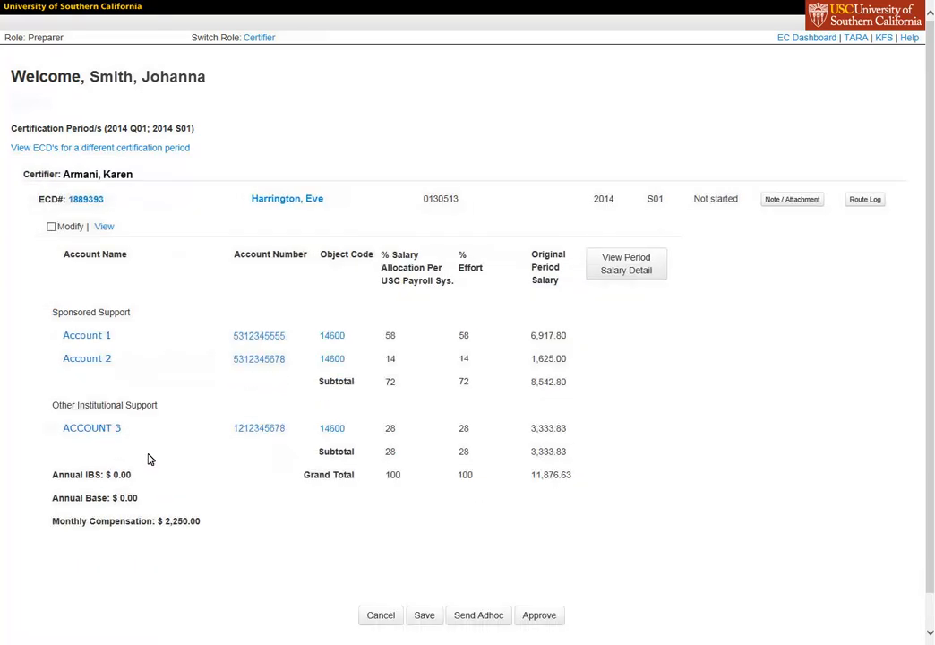
Make the document editable and fill in a new detail line with Account 4's account number, object code 14600 and 8% effort.
left_click(51, 226)
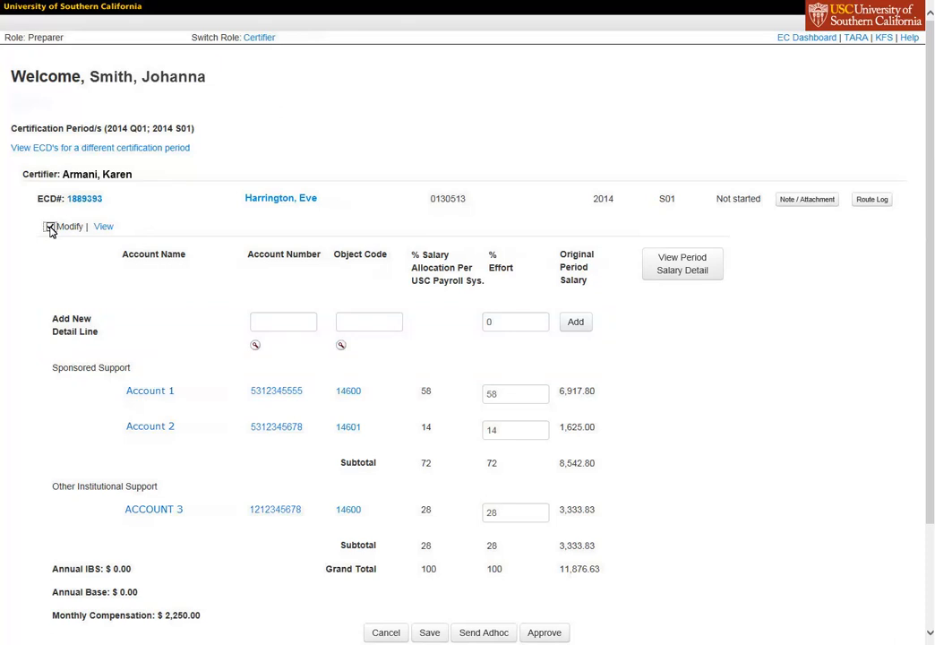
left_click(278, 330)
left_click(355, 327)
type("14600")
left_click(512, 330)
type("8")
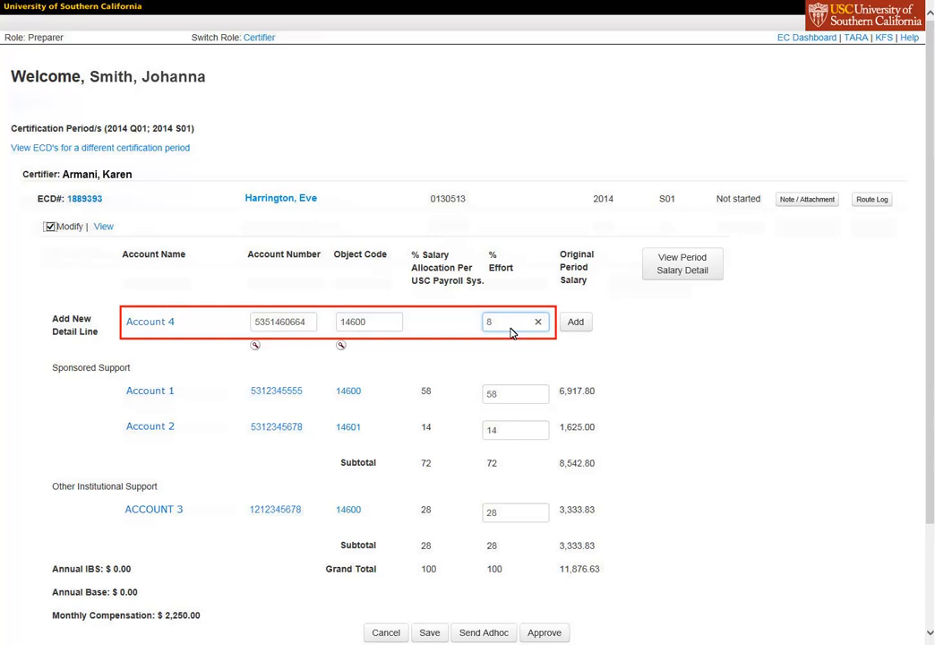
Set Account 1's effort to 50% and add the new detail line to the document.
left_click(517, 404)
key("BackSpace")
key("BackSpace")
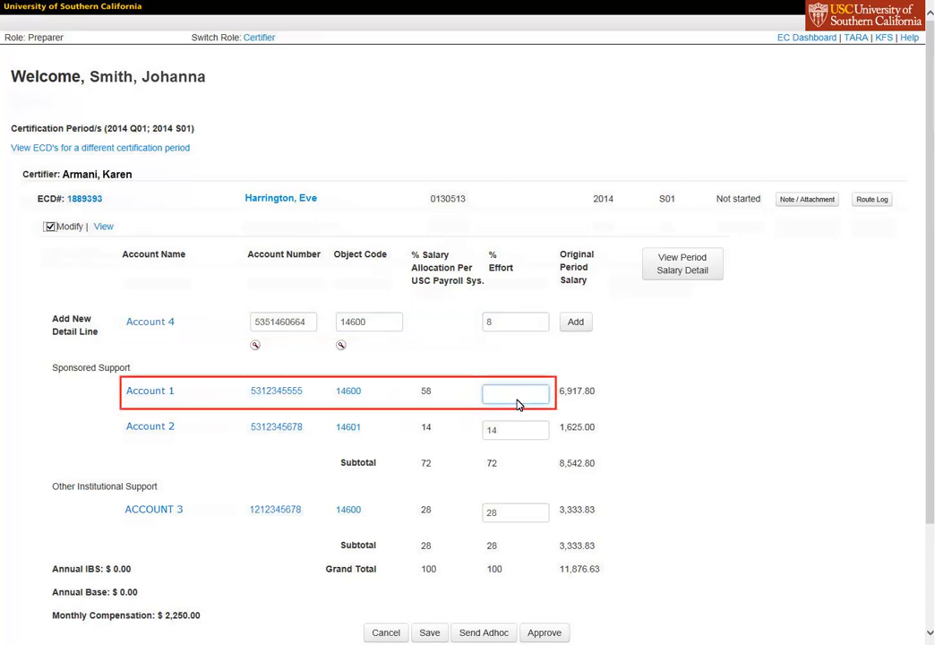
type("50")
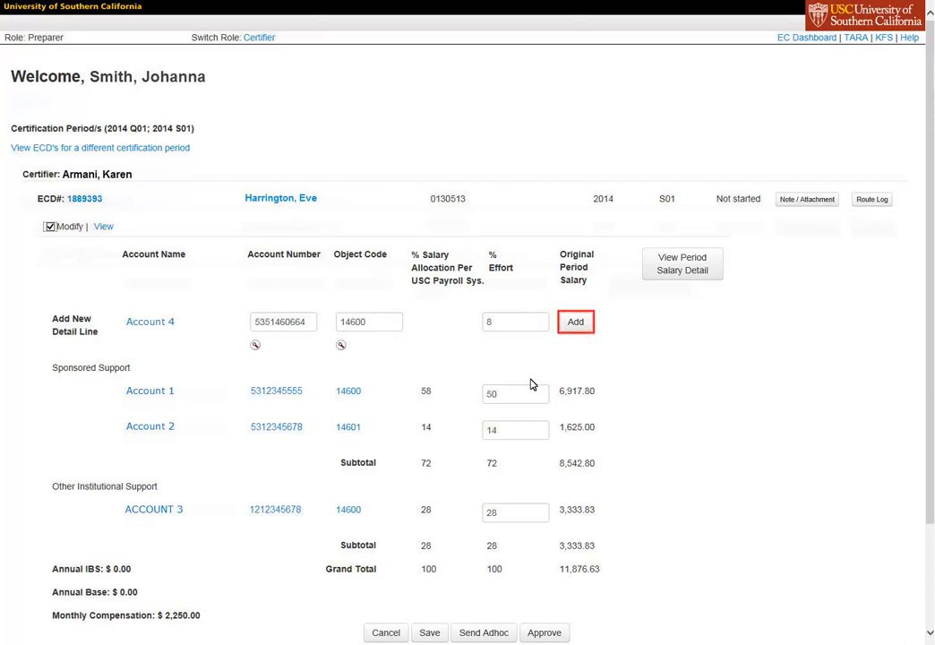
left_click(573, 322)
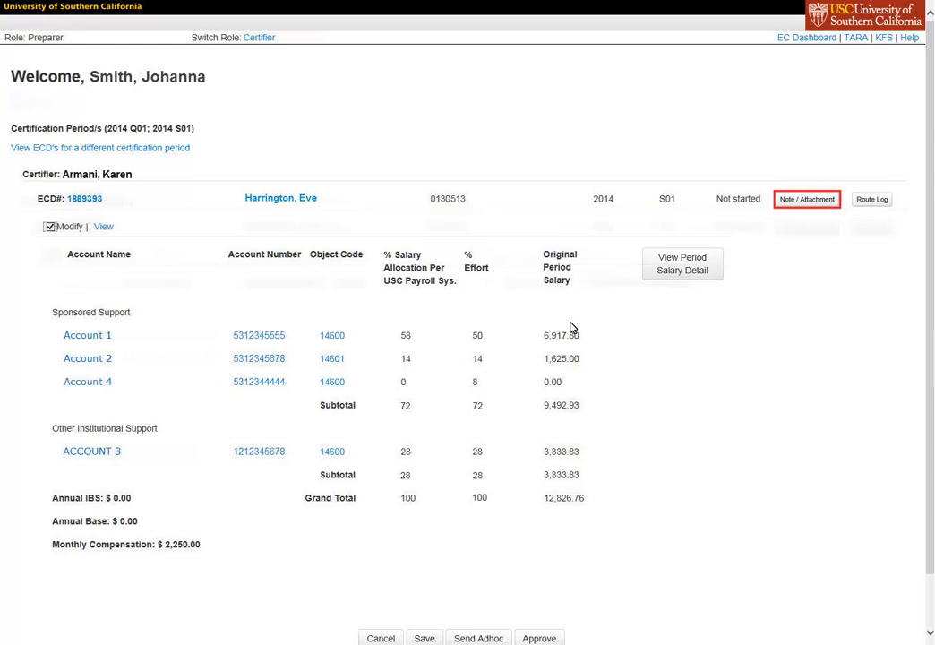
Add a note reading "Note Regarding ECD# 1234567" with CertificationJD_March14.pdf attached to the document.
left_click(804, 206)
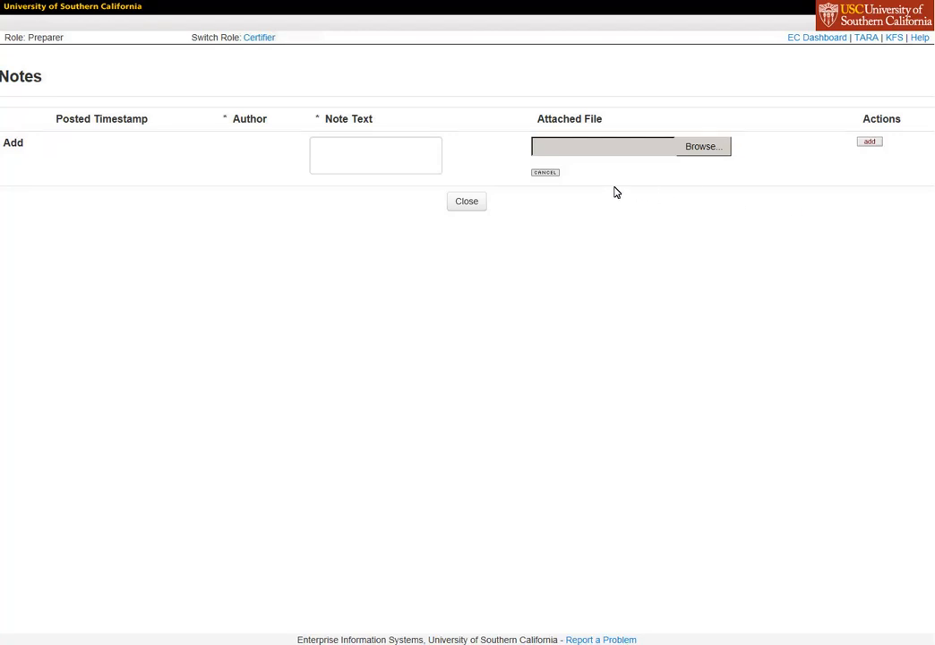
left_click(375, 171)
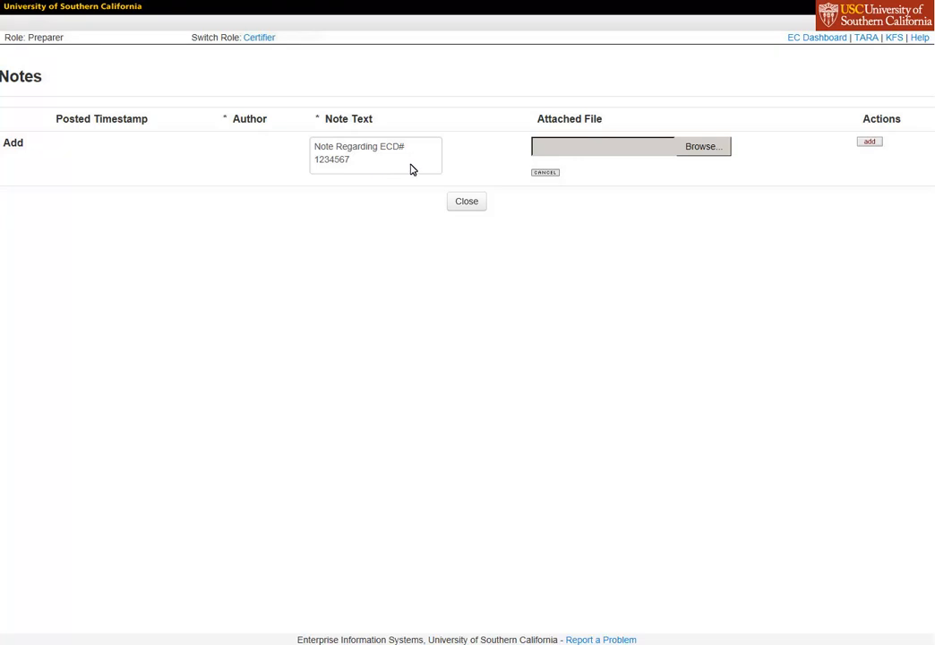
left_click(703, 148)
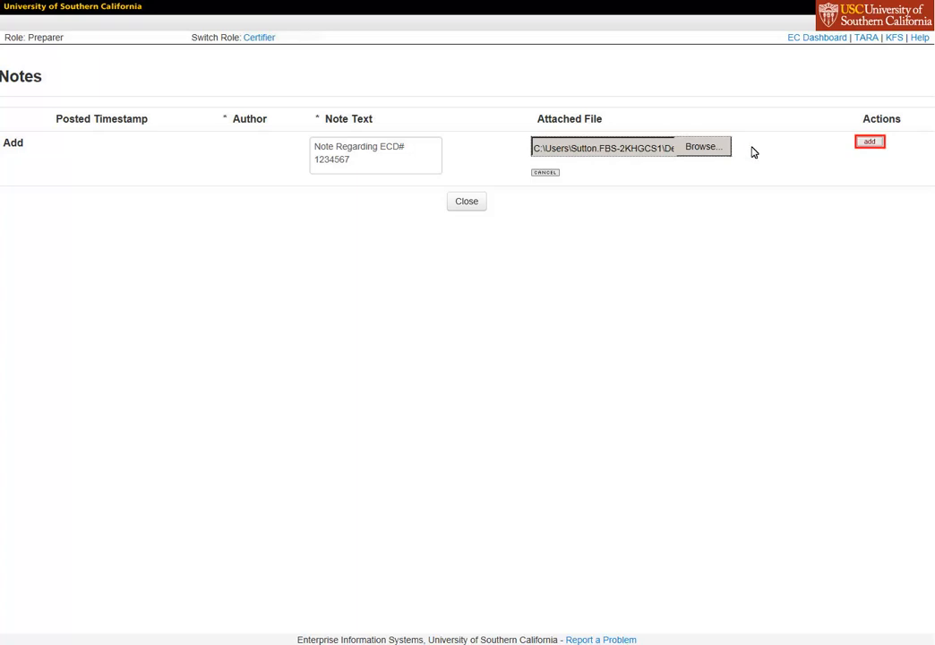
left_click(870, 143)
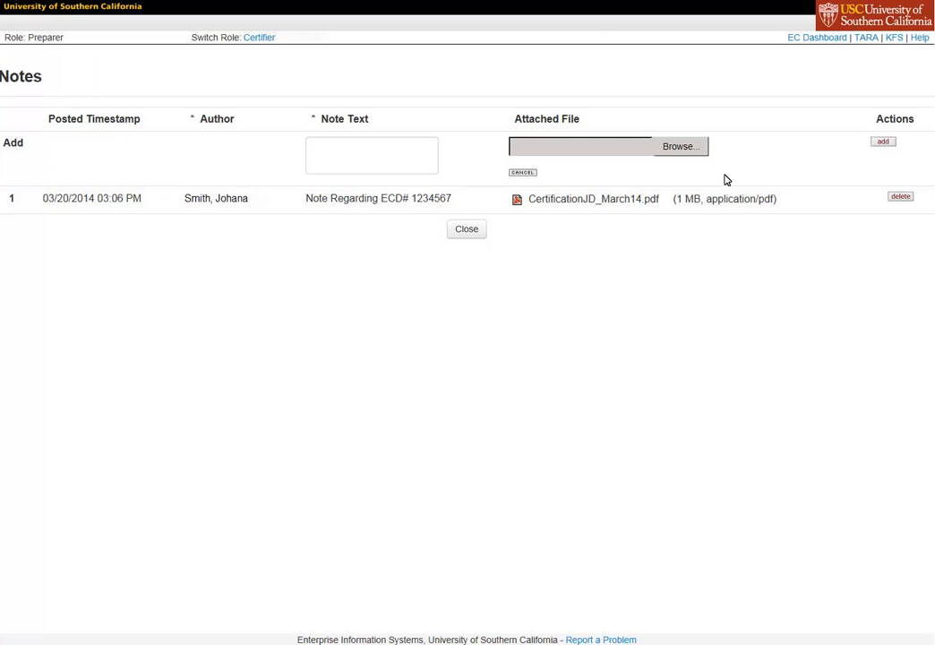
Close the notes and approve the modified certification document.
left_click(466, 231)
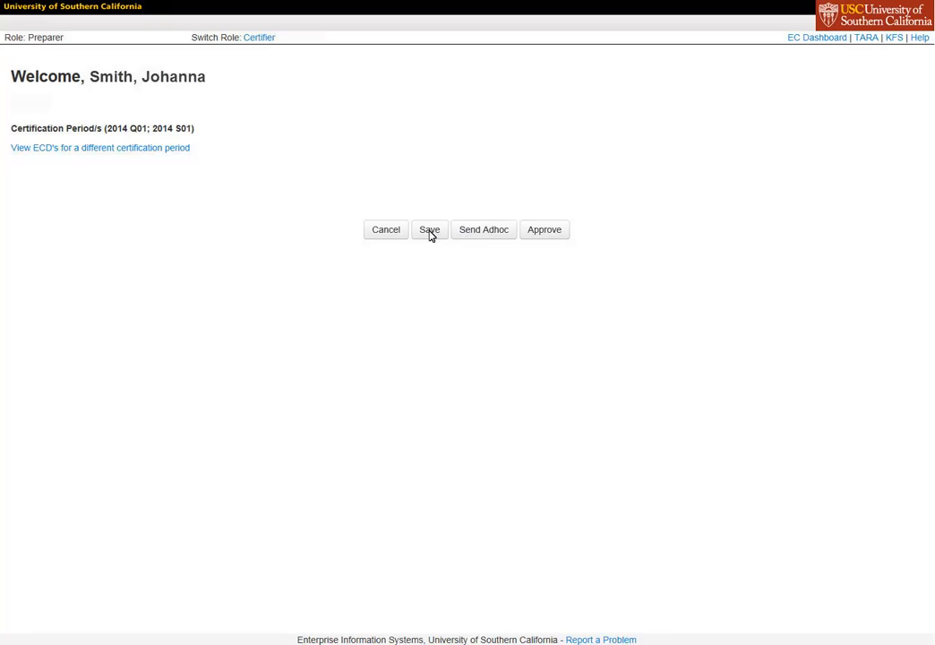
left_click(542, 235)
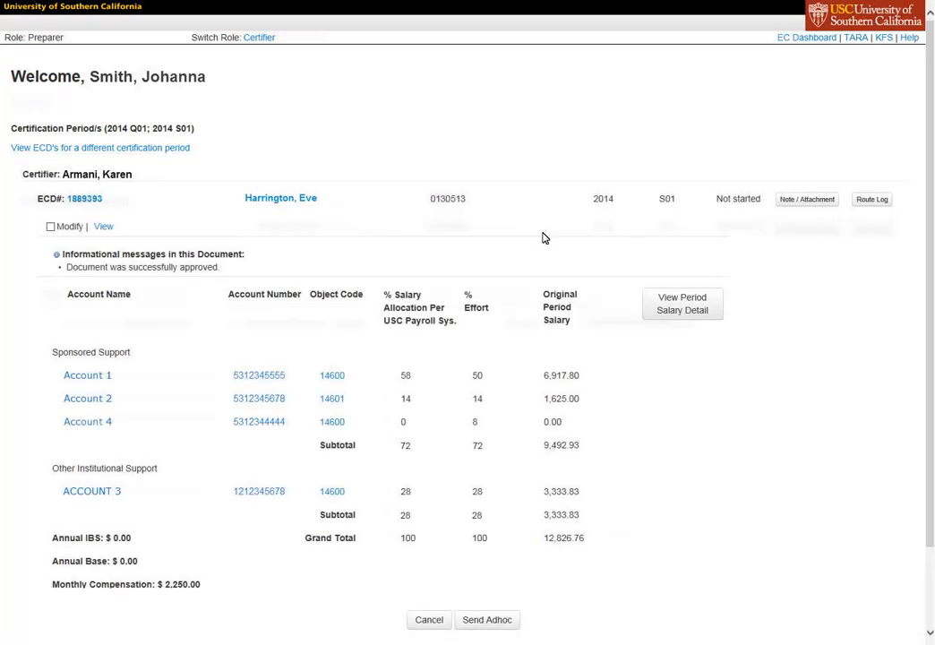